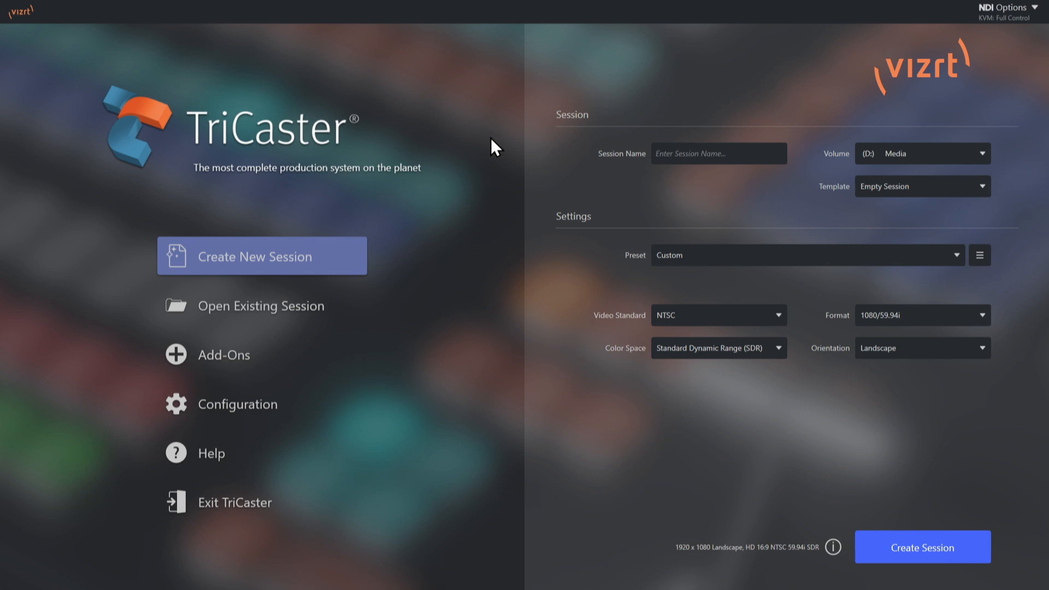
# Step: Open the connector configuration and review the input/output mapping options for SDI A1 - A8
pyautogui.click(263, 401)
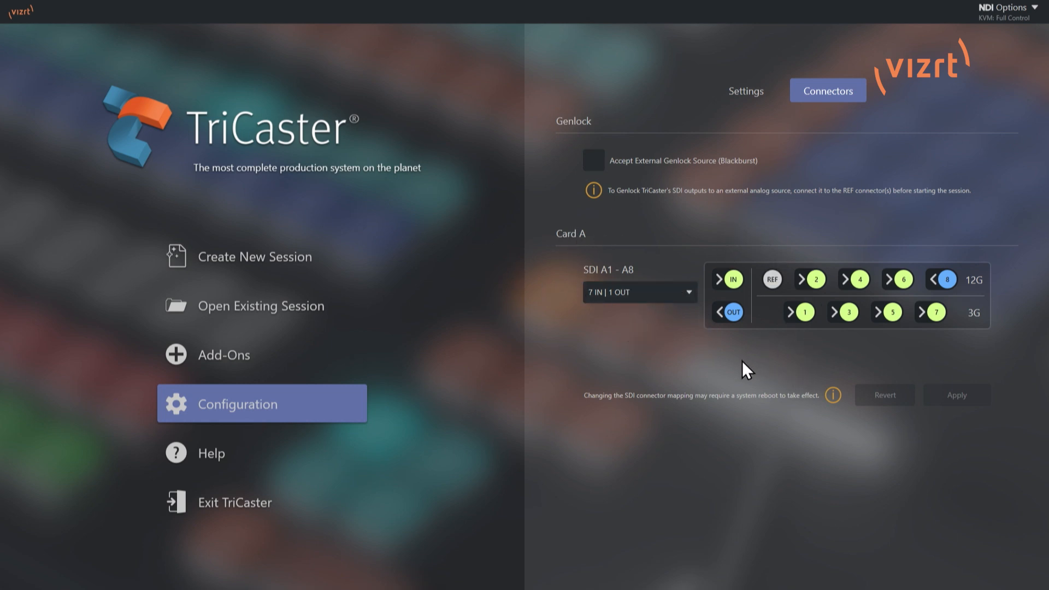
pyautogui.click(671, 296)
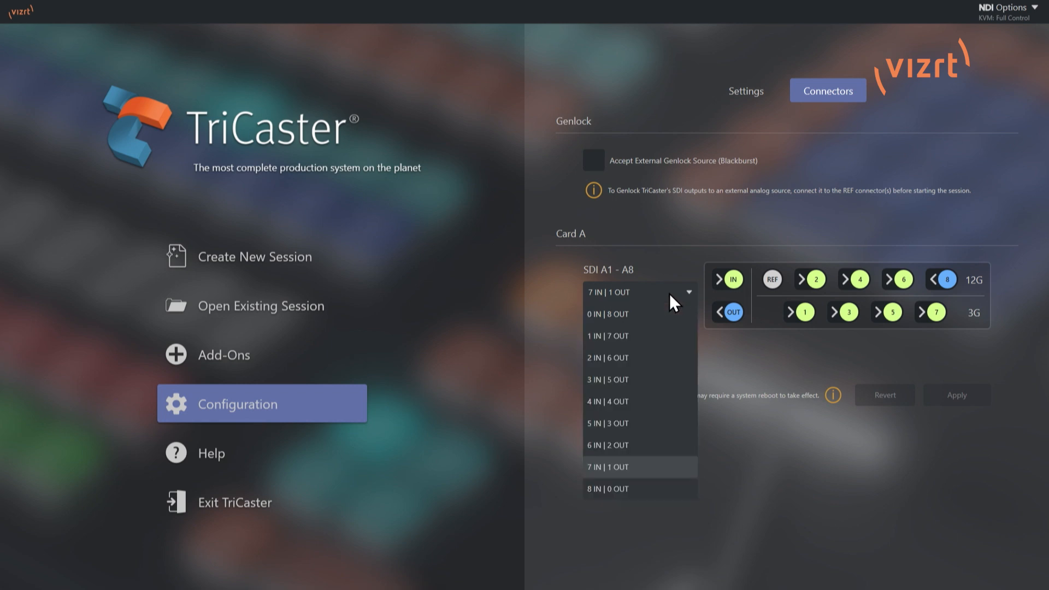
pyautogui.click(673, 265)
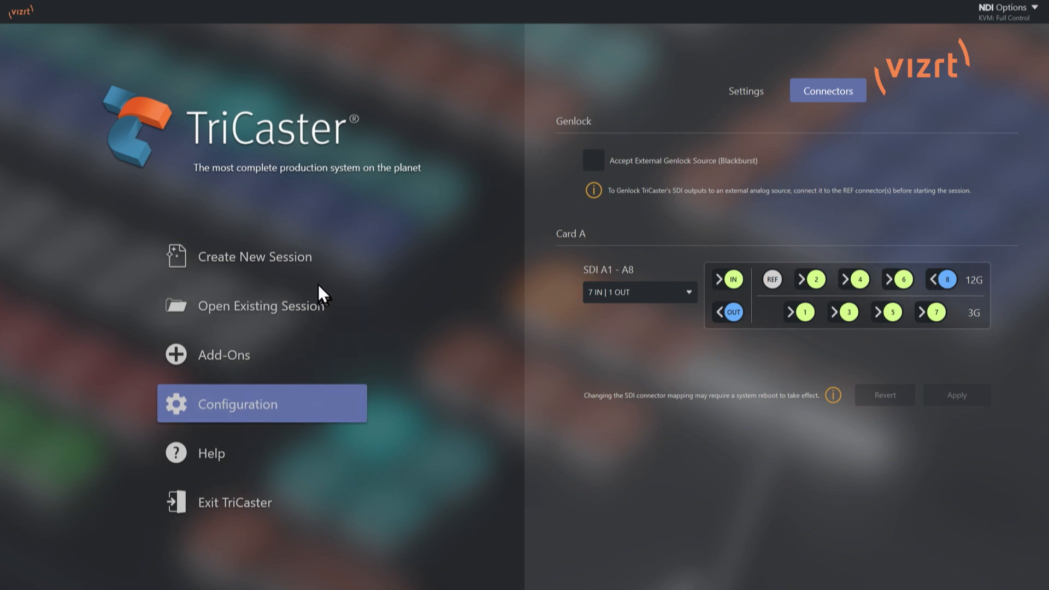
# Step: Begin creating a new session and name it "Tutorial Session"
pyautogui.click(294, 261)
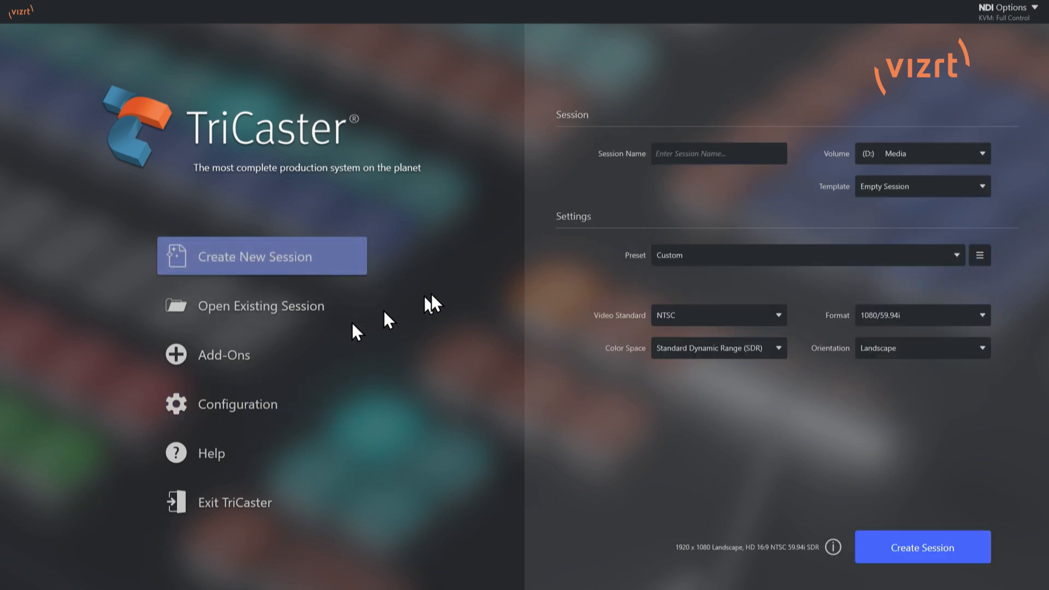
pyautogui.click(684, 156)
pyautogui.write('2024-12-06')
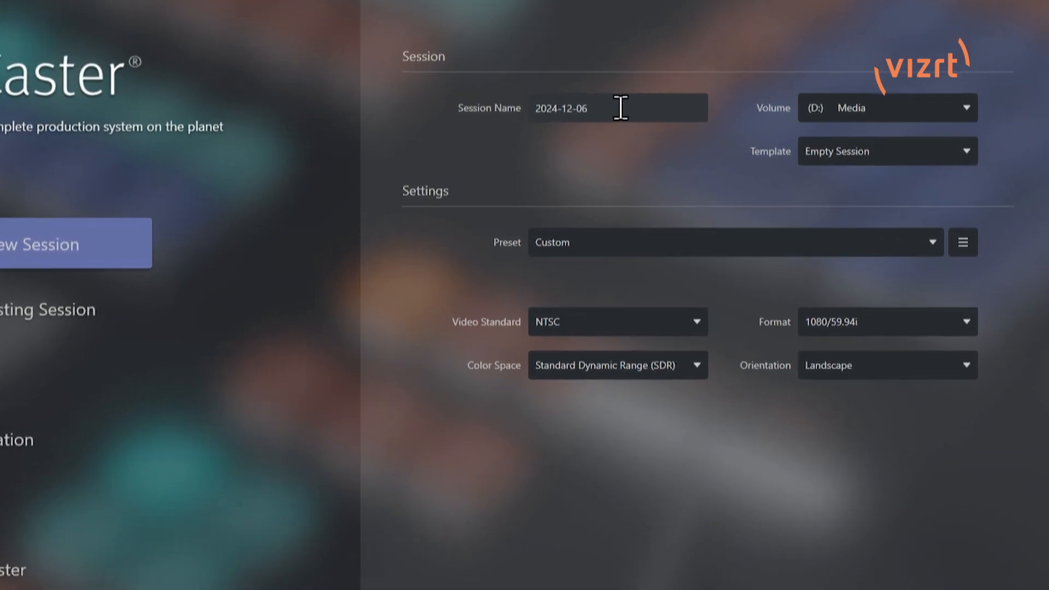
pyautogui.moveTo(689, 140); pyautogui.dragTo(574, 164)
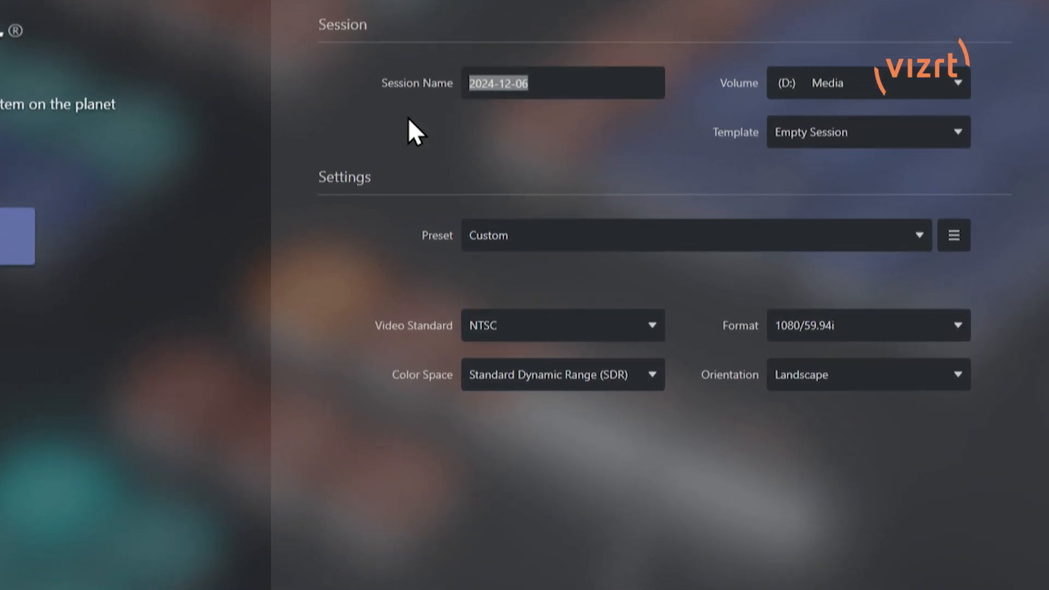
pyautogui.write('Tutor')
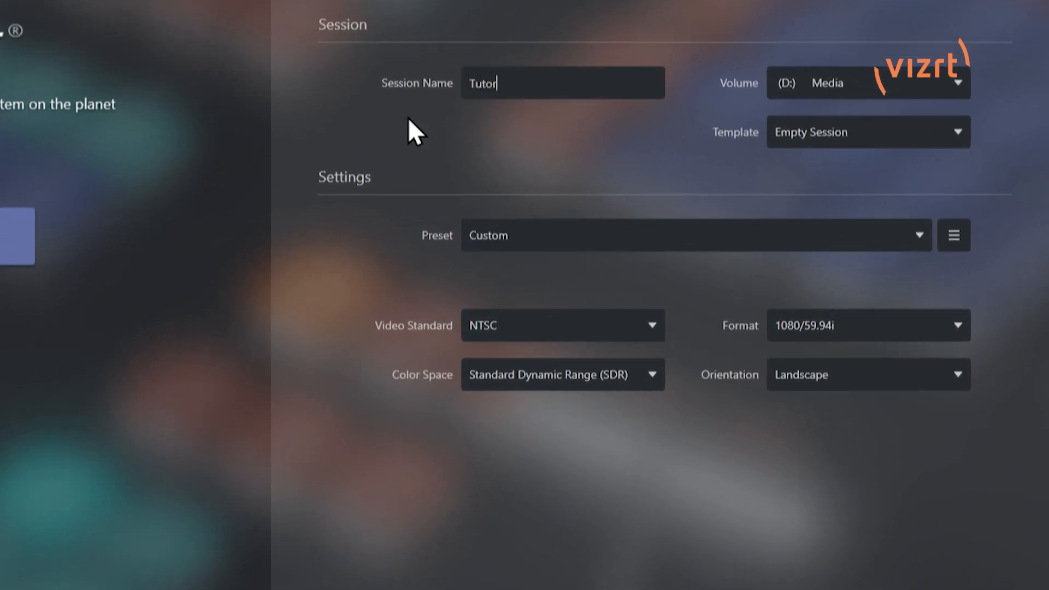
pyautogui.write('ial Session')
# Step: Review the available storage volumes and session templates for the new session
pyautogui.click(821, 85)
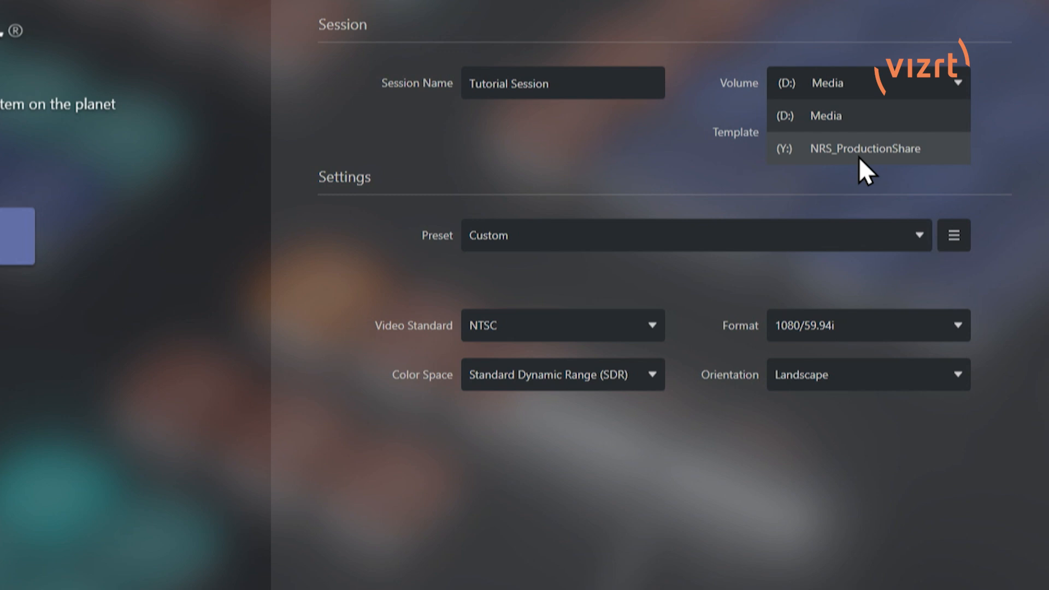
pyautogui.click(871, 22)
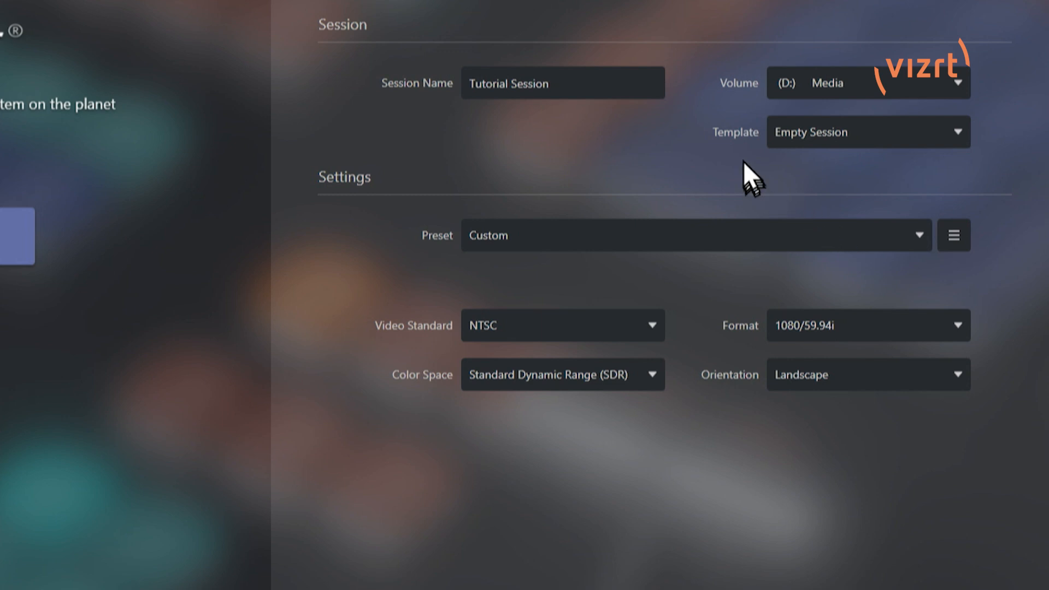
pyautogui.click(816, 133)
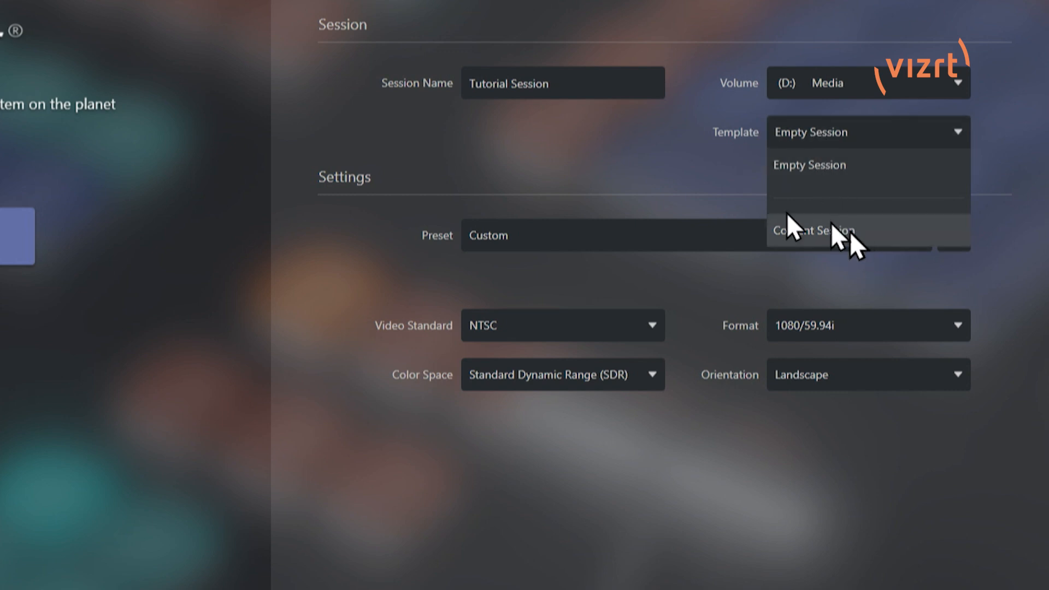
pyautogui.click(702, 166)
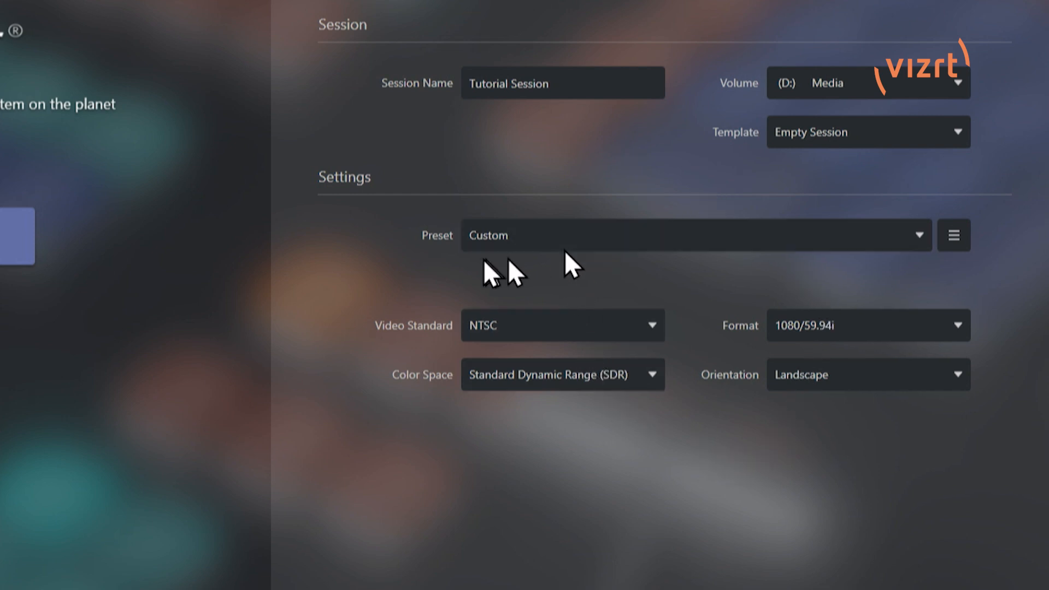
# Step: Review the session's preset, video standard and format options, keeping NTSC as the video standard
pyautogui.click(599, 234)
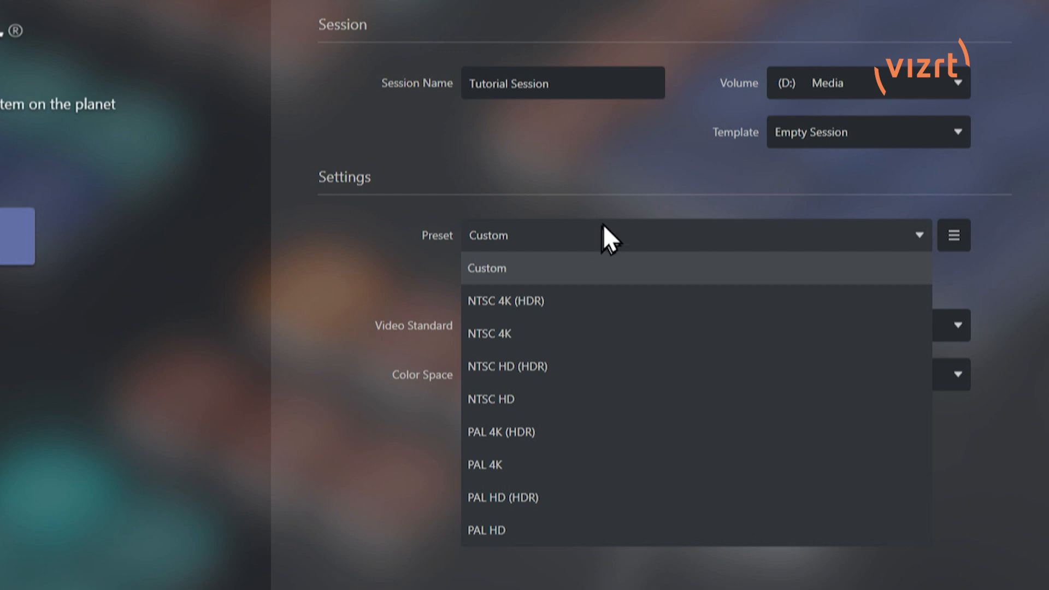
pyautogui.click(618, 199)
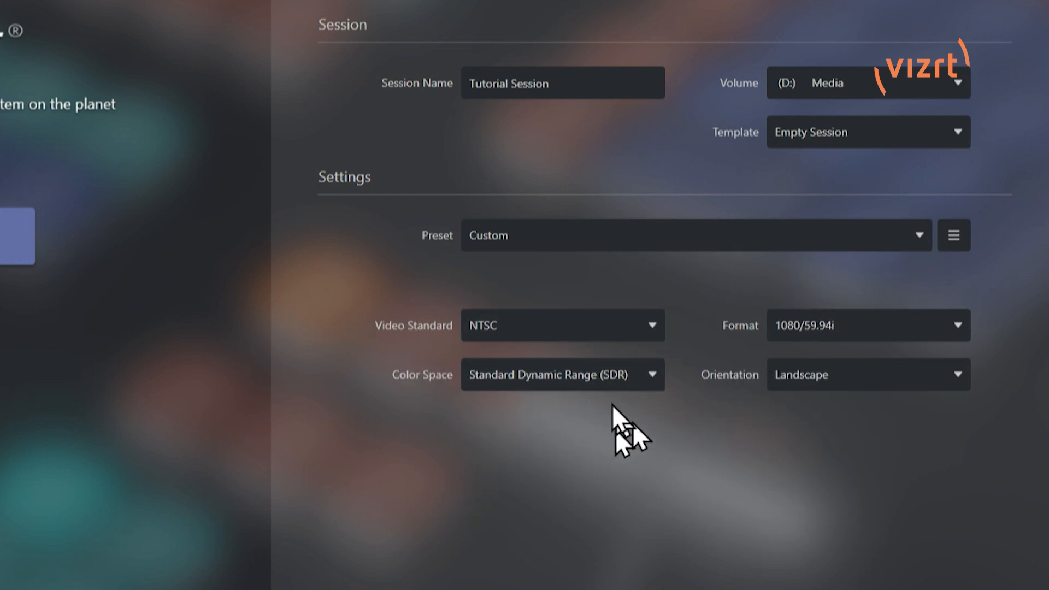
pyautogui.click(609, 330)
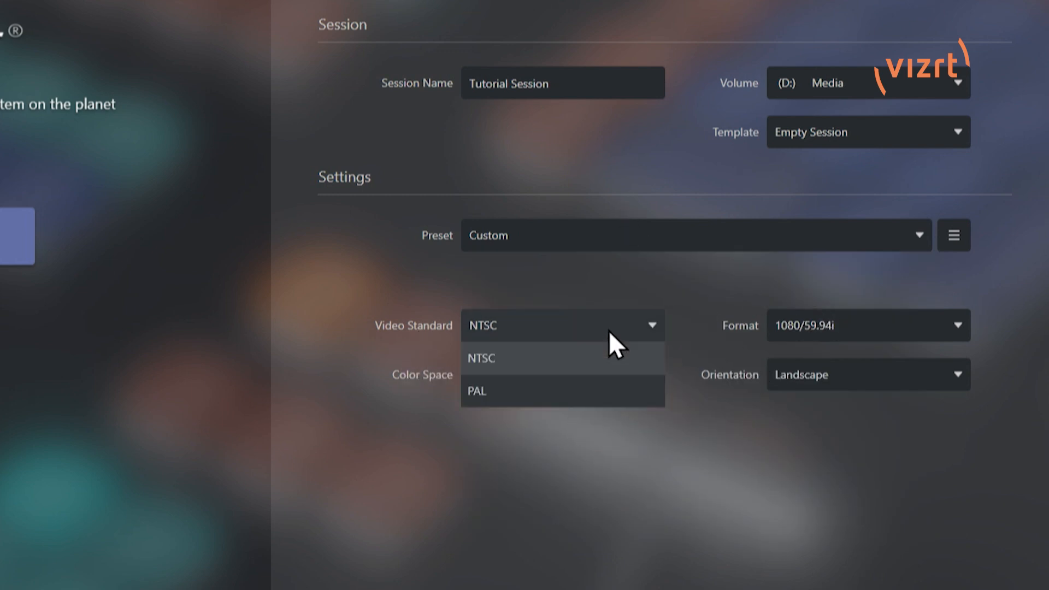
pyautogui.click(571, 366)
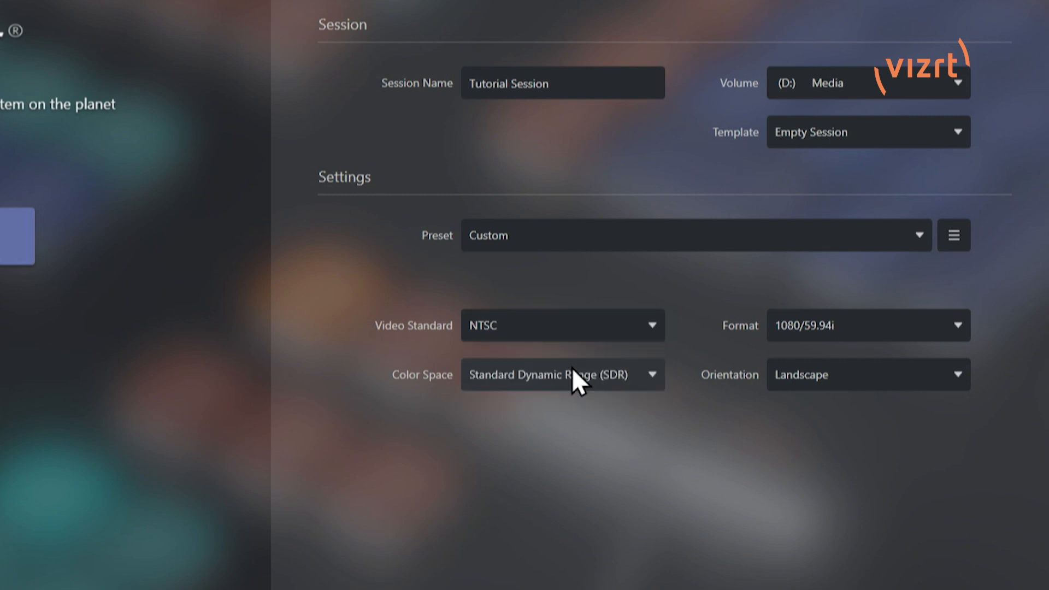
pyautogui.click(880, 329)
pyautogui.scroll(2, 907, 189)
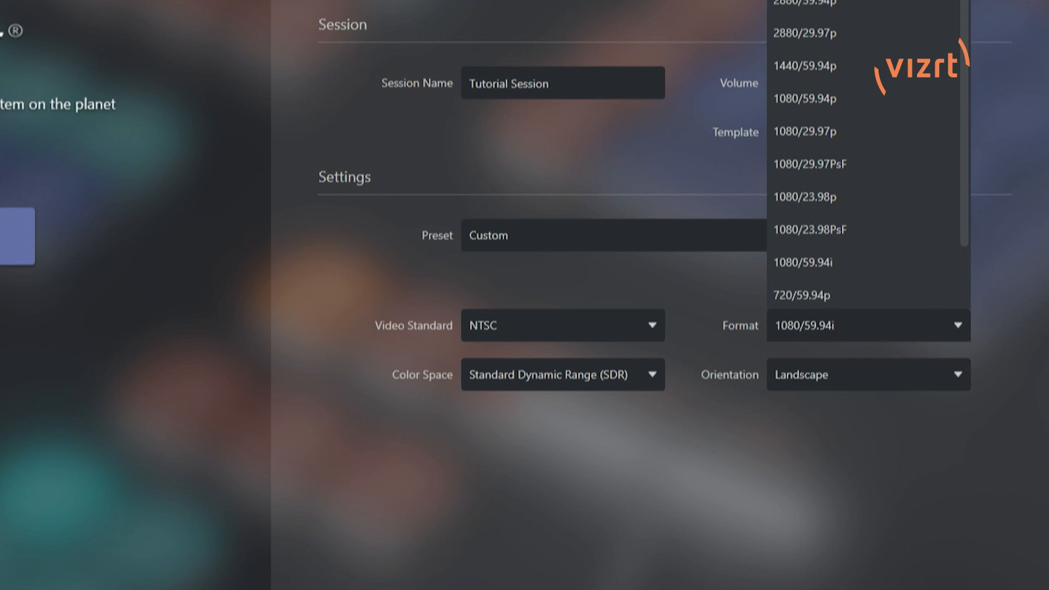
pyautogui.click(629, 2)
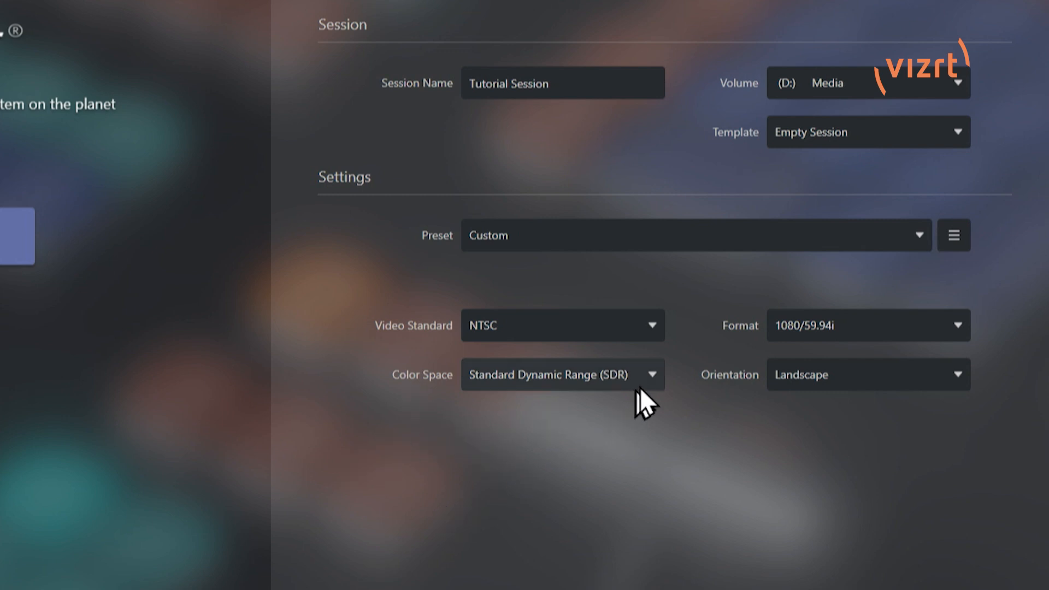
# Step: Review the color space and orientation options for the new session
pyautogui.click(646, 373)
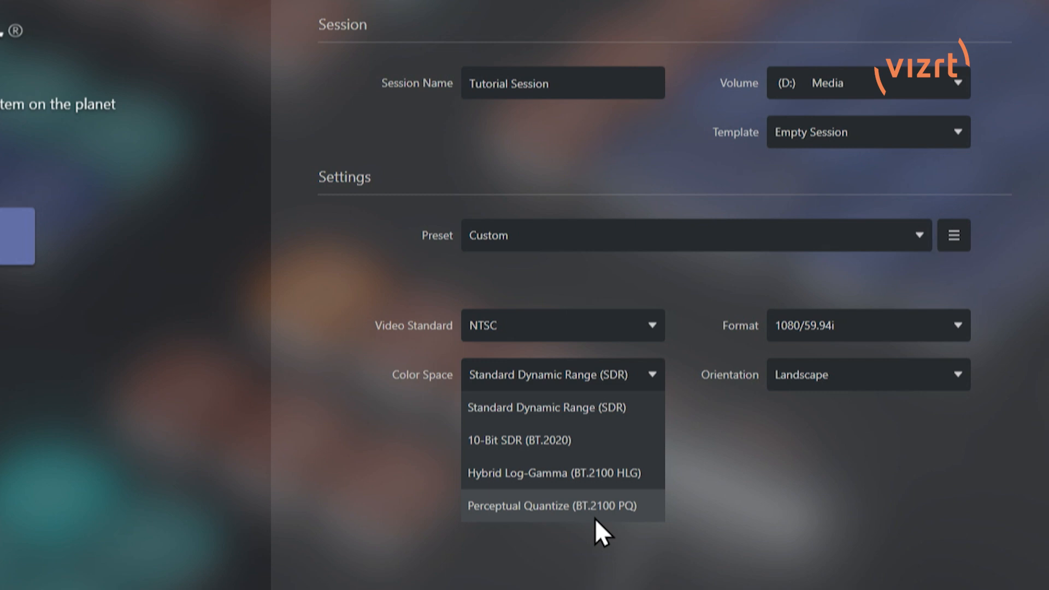
pyautogui.click(415, 330)
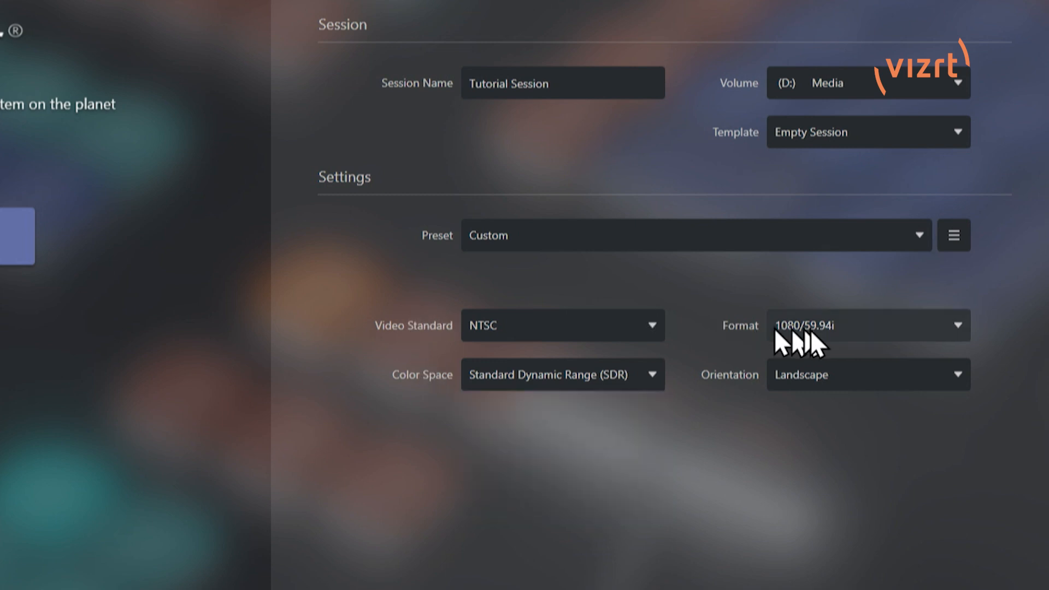
pyautogui.click(802, 379)
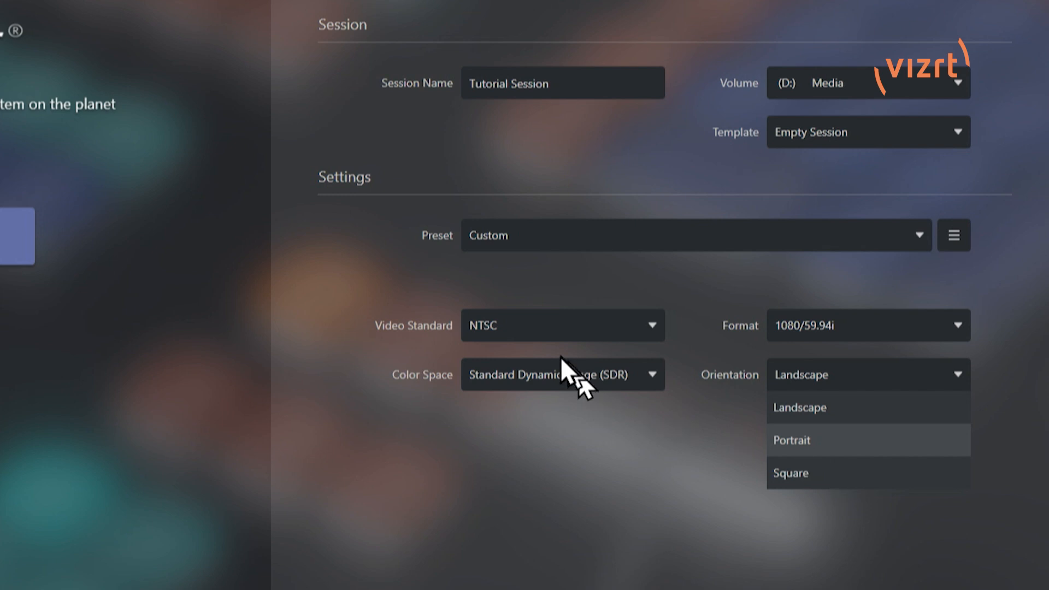
pyautogui.click(372, 279)
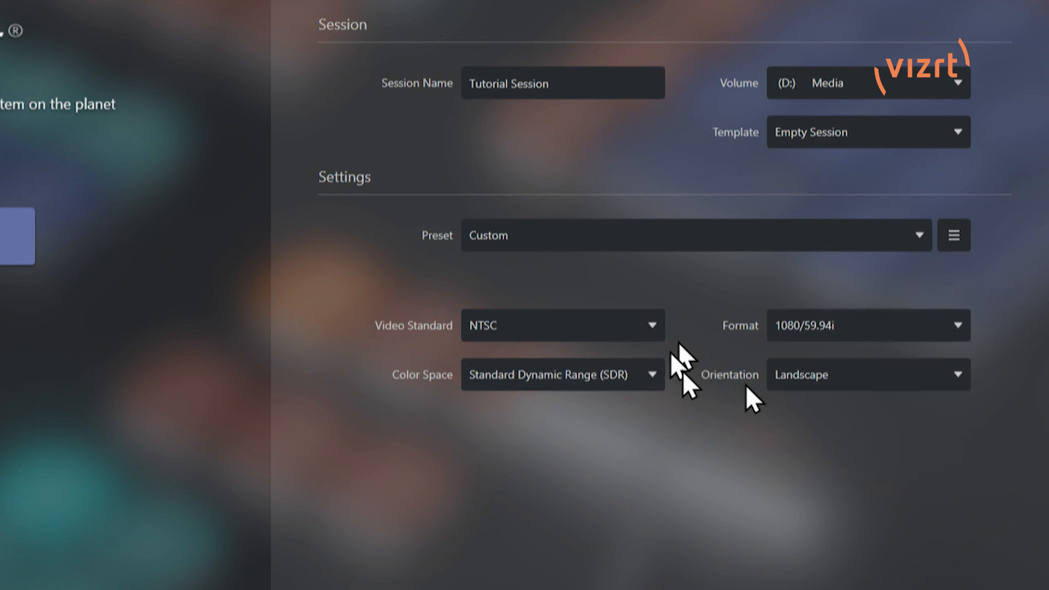
# Step: Save the current session settings as a preset named "Simple Set Up" and check it in the preset list
pyautogui.click(952, 239)
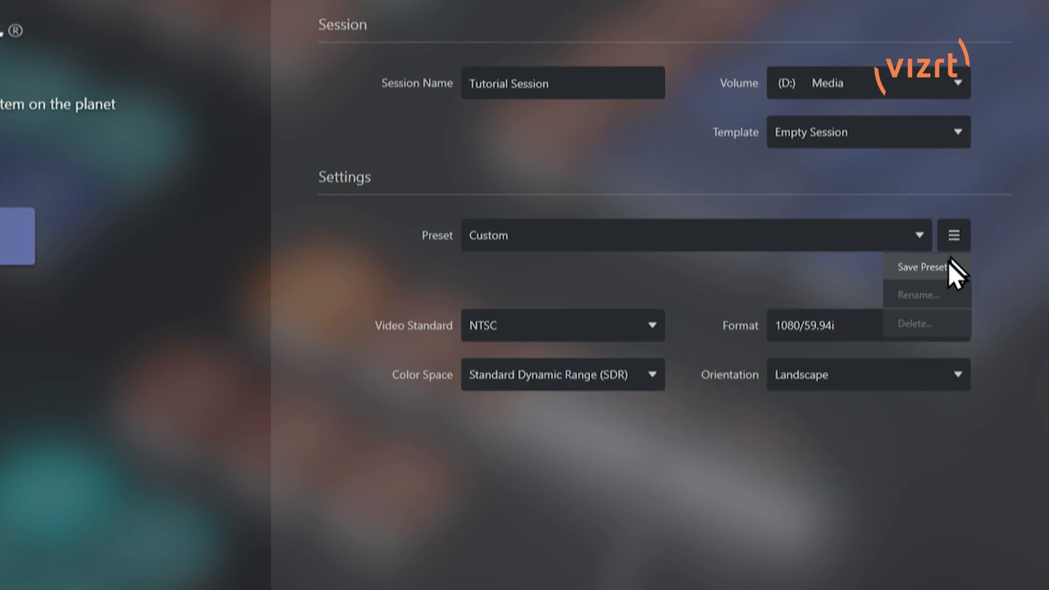
pyautogui.click(949, 261)
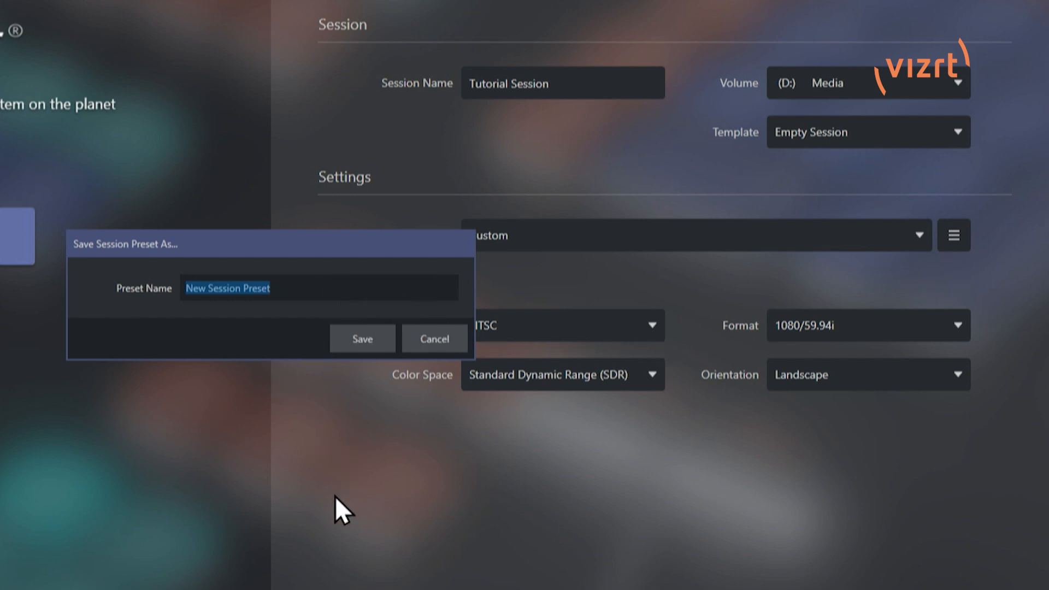
pyautogui.write('Simpl')
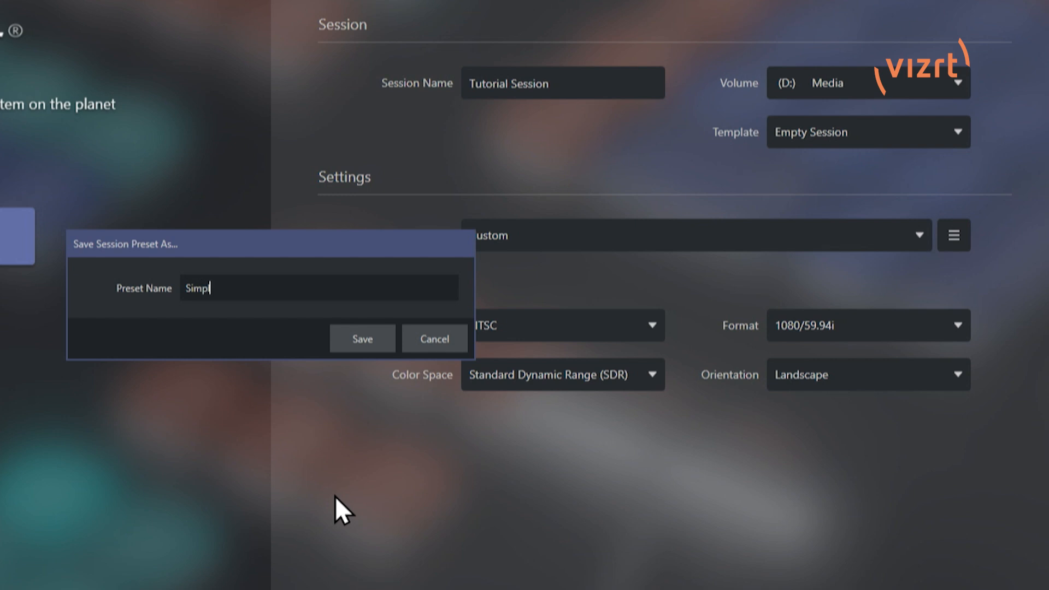
pyautogui.write('e Set Up')
pyautogui.click(365, 349)
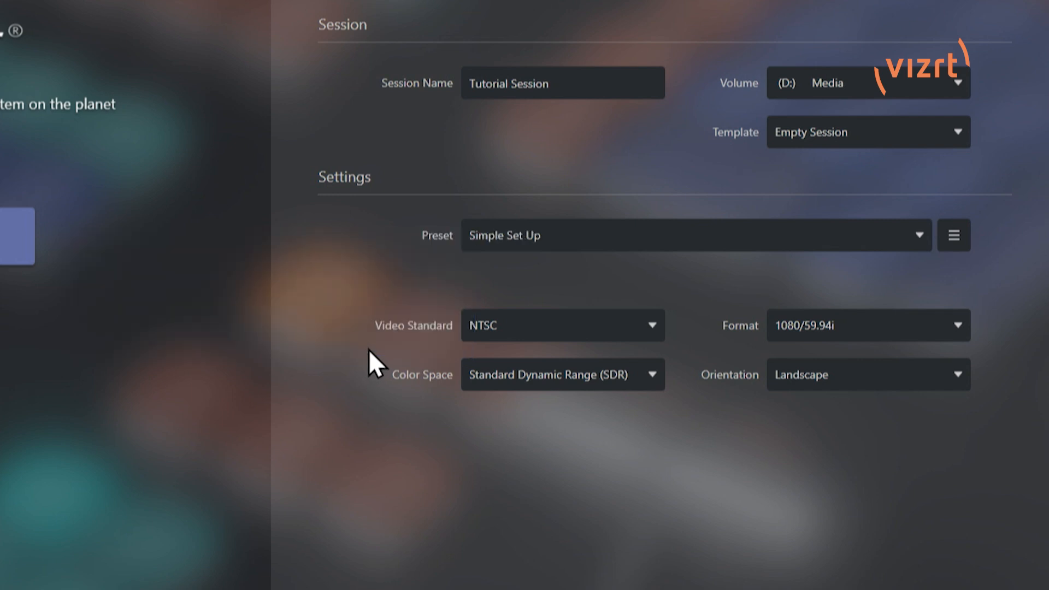
pyautogui.click(603, 242)
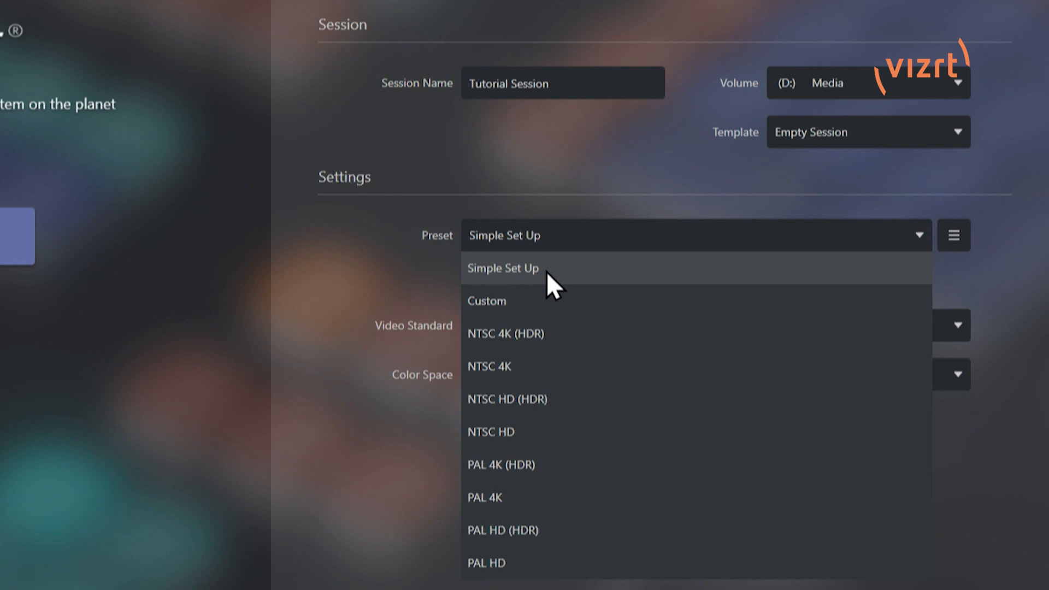
pyautogui.click(473, 150)
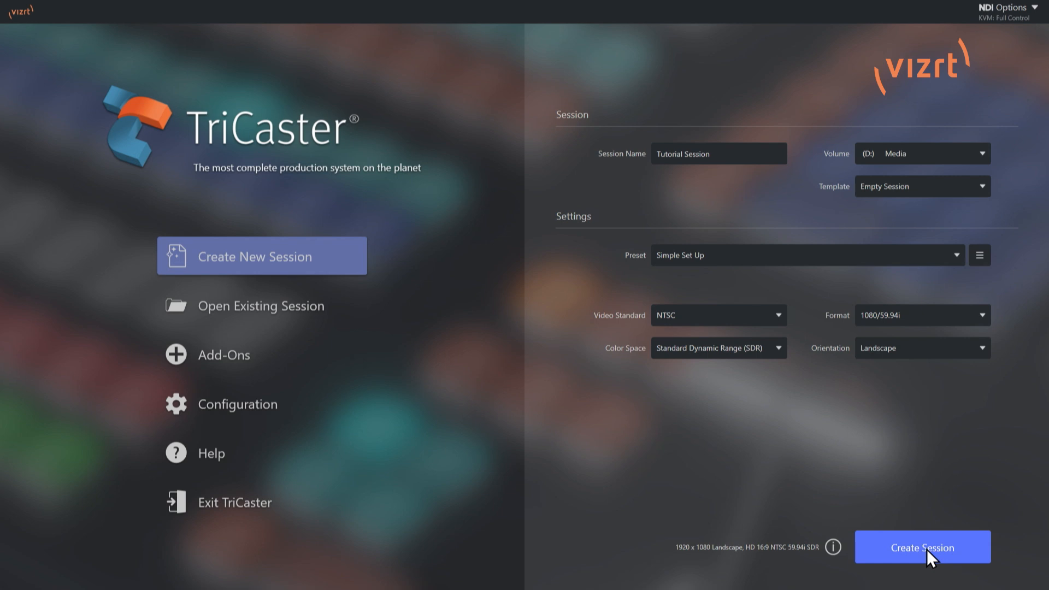
# Step: Create the Tutorial Session with these settings and start its live production
pyautogui.click(927, 548)
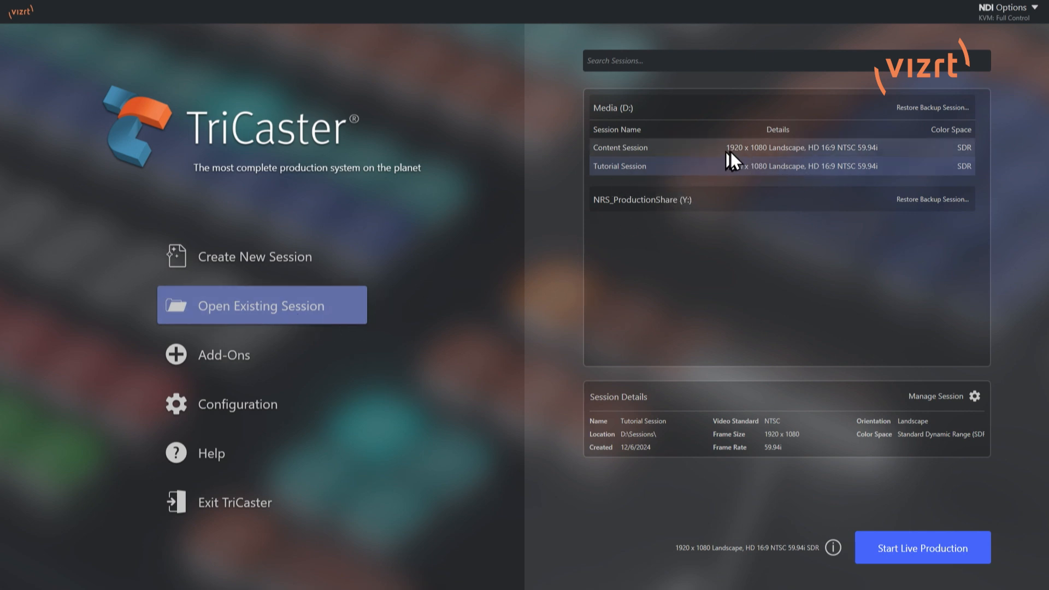
pyautogui.click(914, 551)
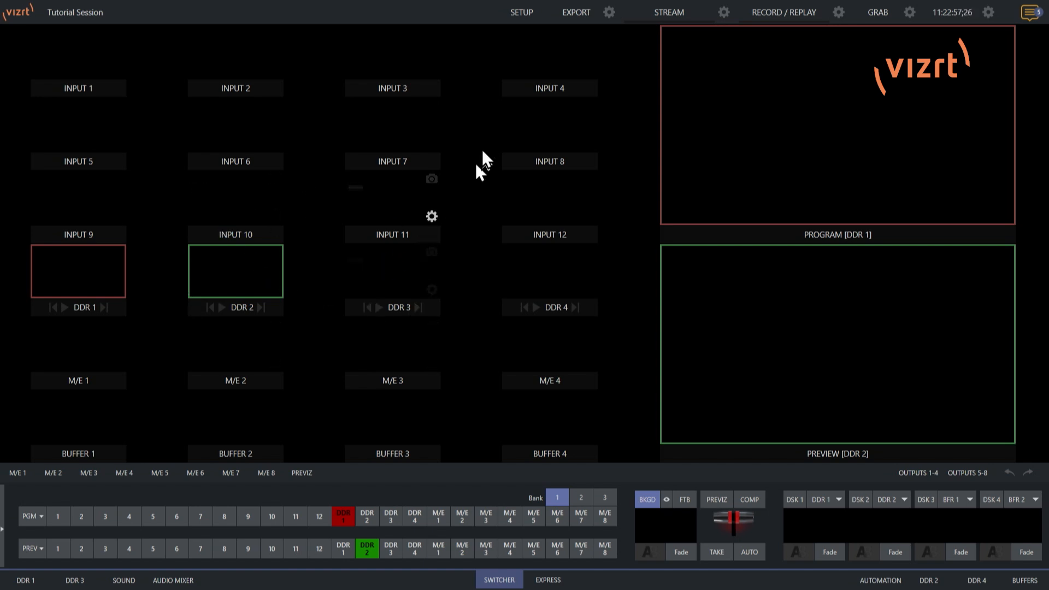
# Step: Examine the SDI connector card layout in the live session's setup, and close the setup
pyautogui.click(523, 15)
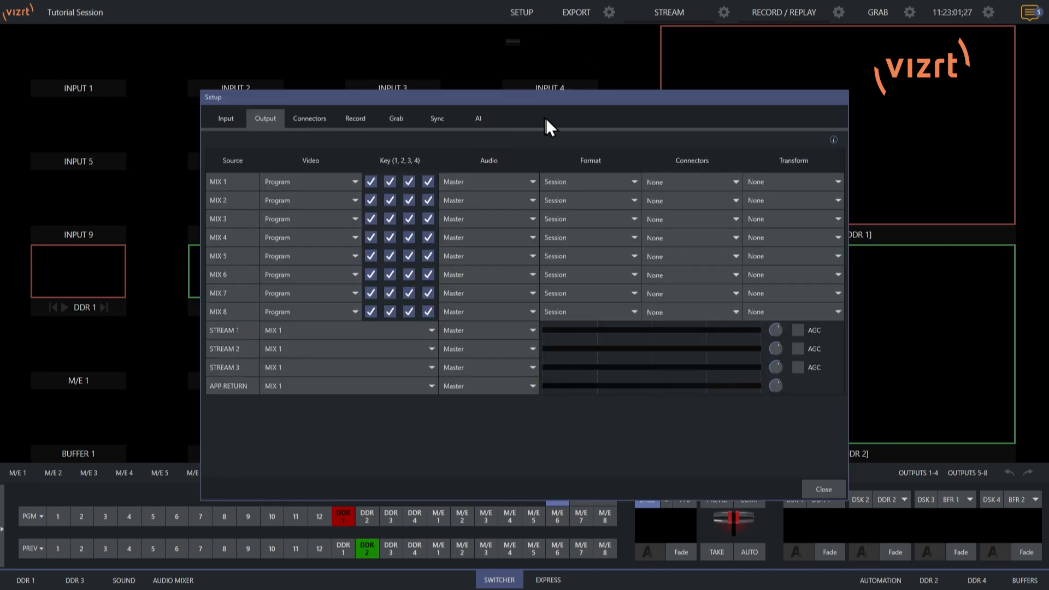
pyautogui.click(320, 121)
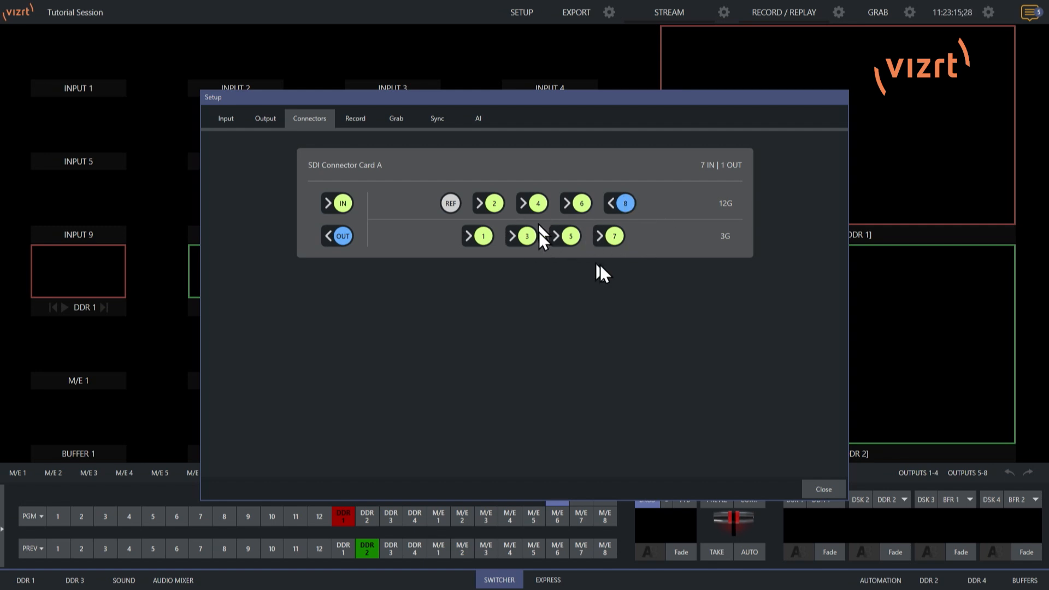
pyautogui.click(825, 489)
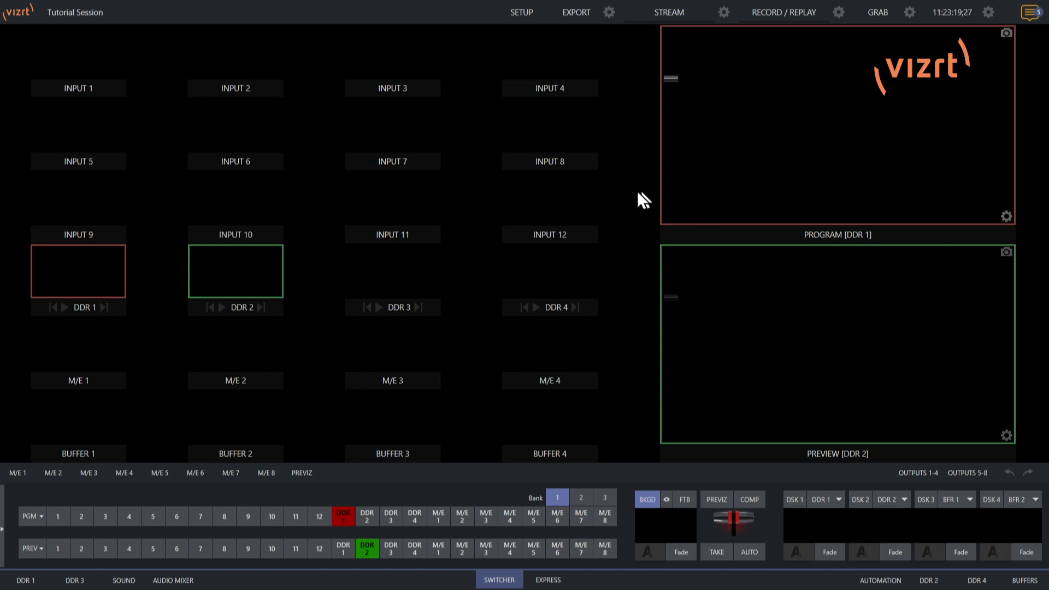
# Step: Exit the live production session and return to the startup screen
pyautogui.click(59, 6)
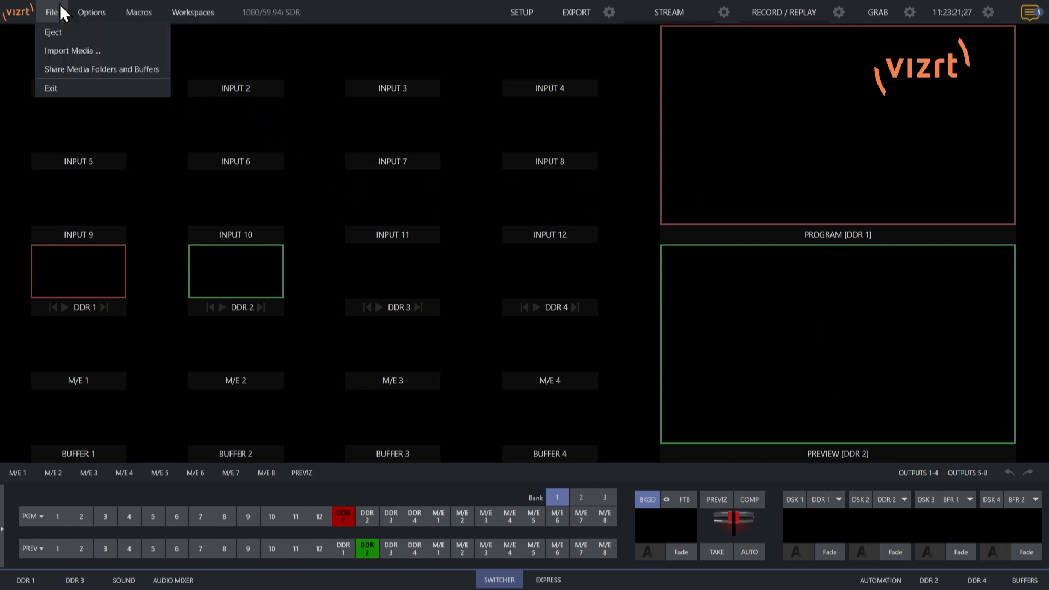
pyautogui.click(80, 89)
pyautogui.click(578, 337)
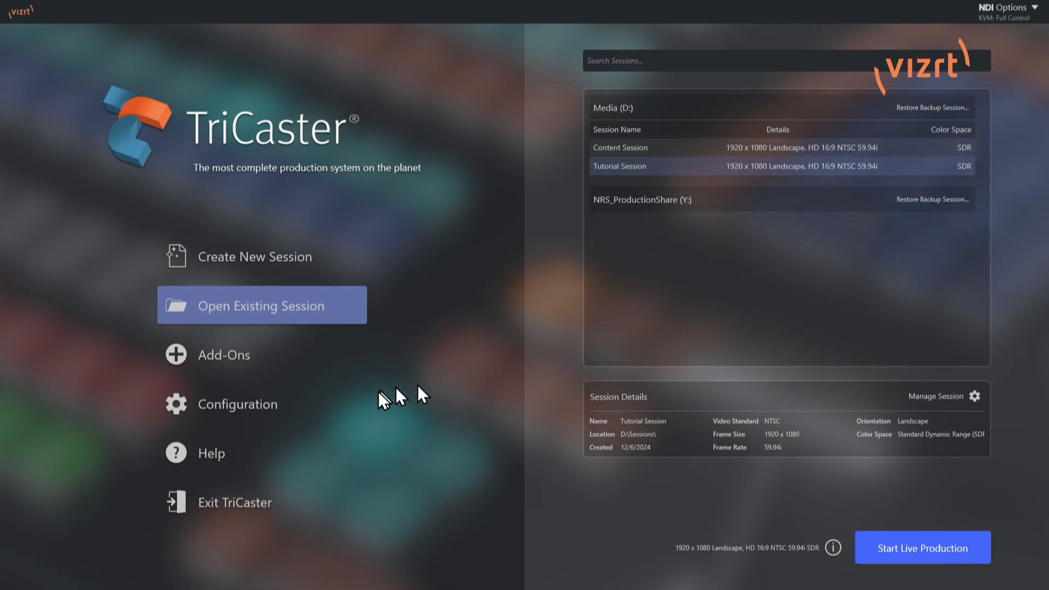
# Step: Set the Card A SDI A1 - A8 connector mapping to 4 IN | 4 OUT, apply it, and check the mapping after the restart
pyautogui.click(290, 406)
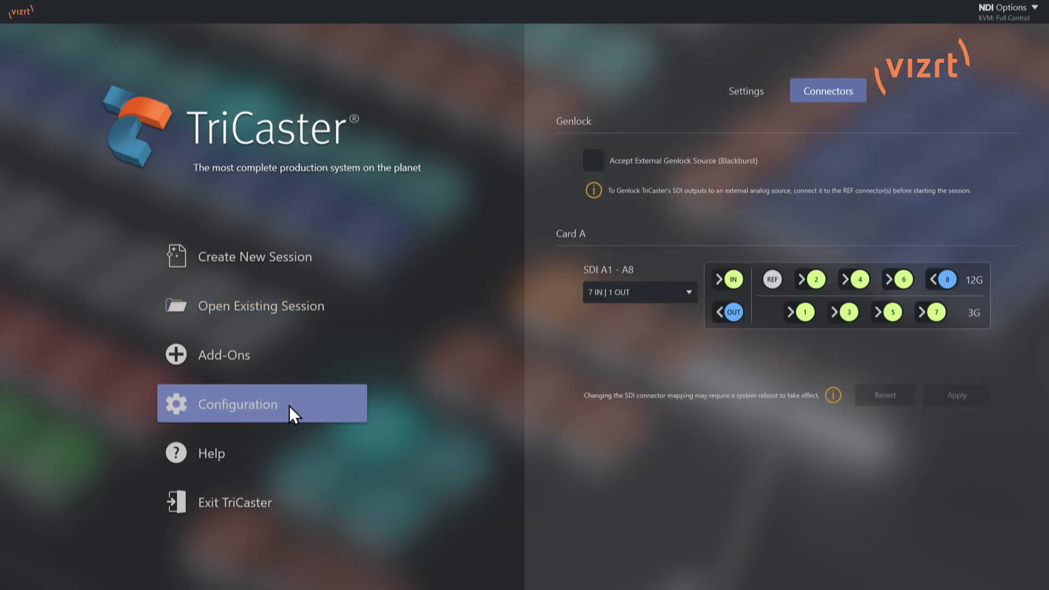
pyautogui.click(645, 295)
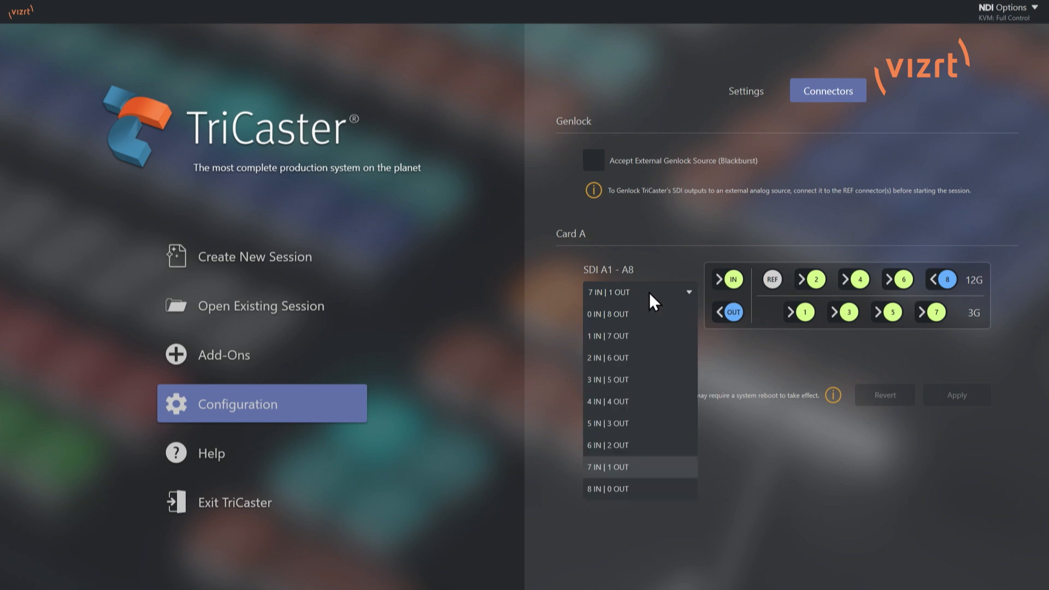
pyautogui.click(622, 401)
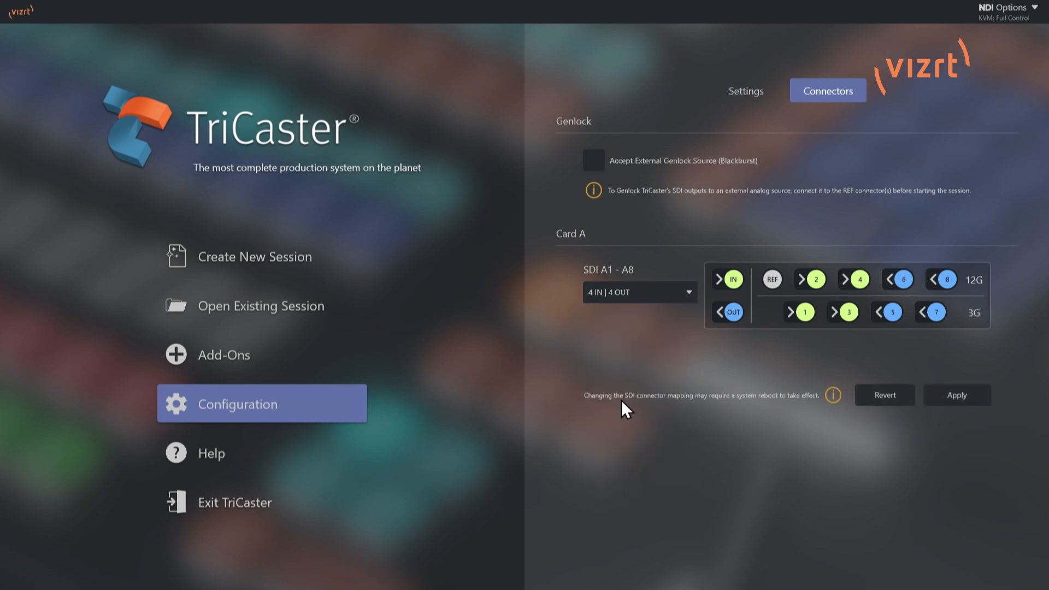
pyautogui.click(955, 404)
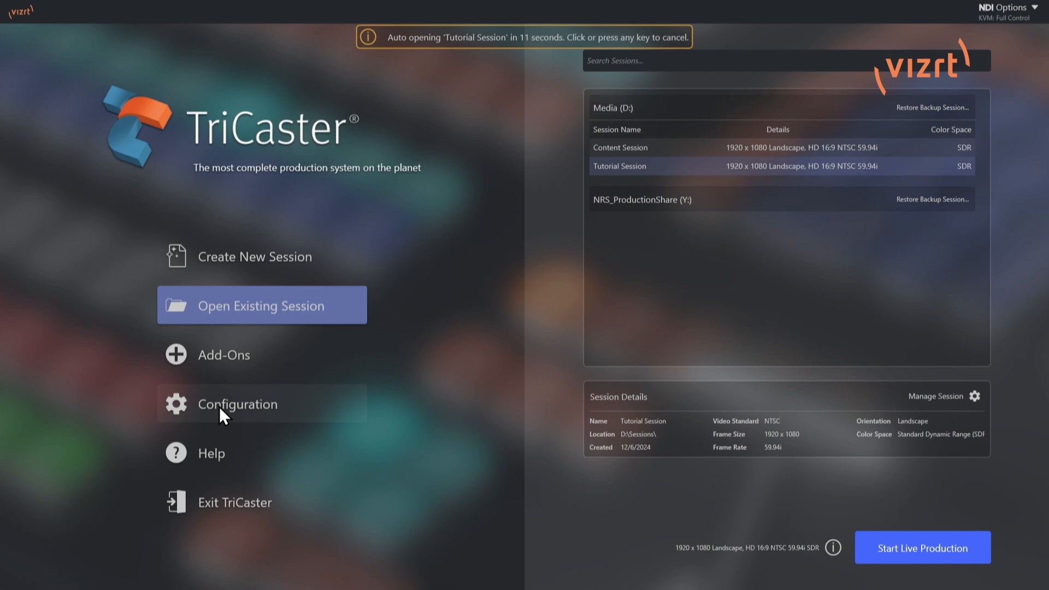
pyautogui.click(218, 407)
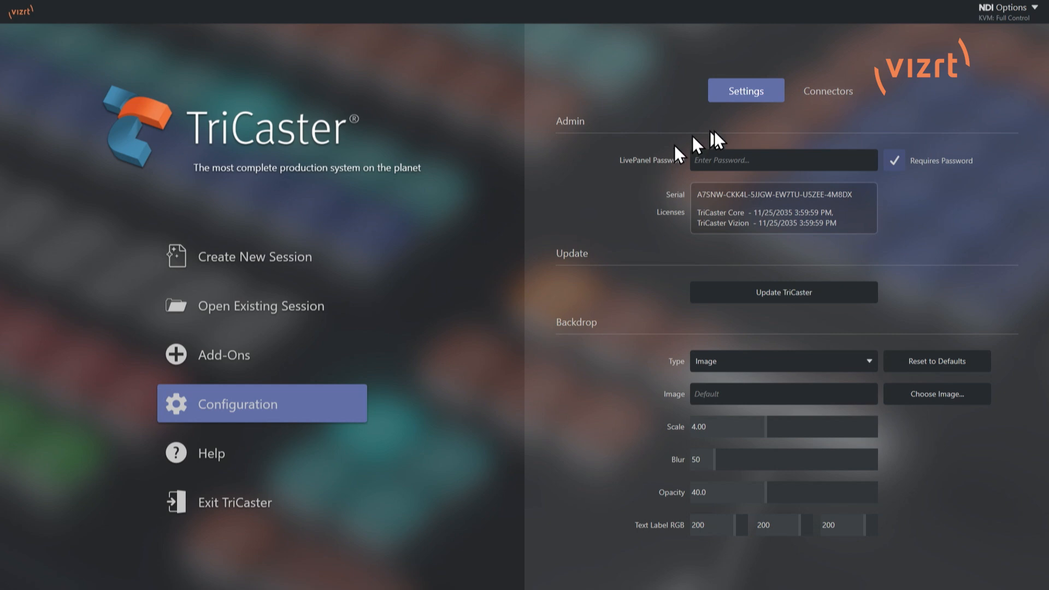
pyautogui.click(815, 102)
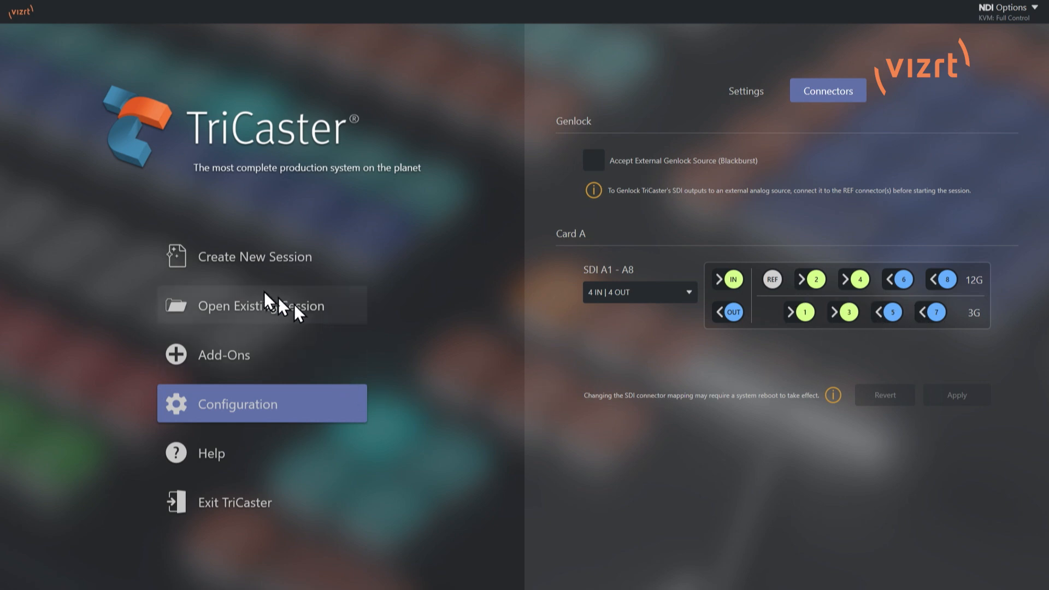
# Step: Start a new session and name it "Session 4In 4Out"
pyautogui.click(268, 264)
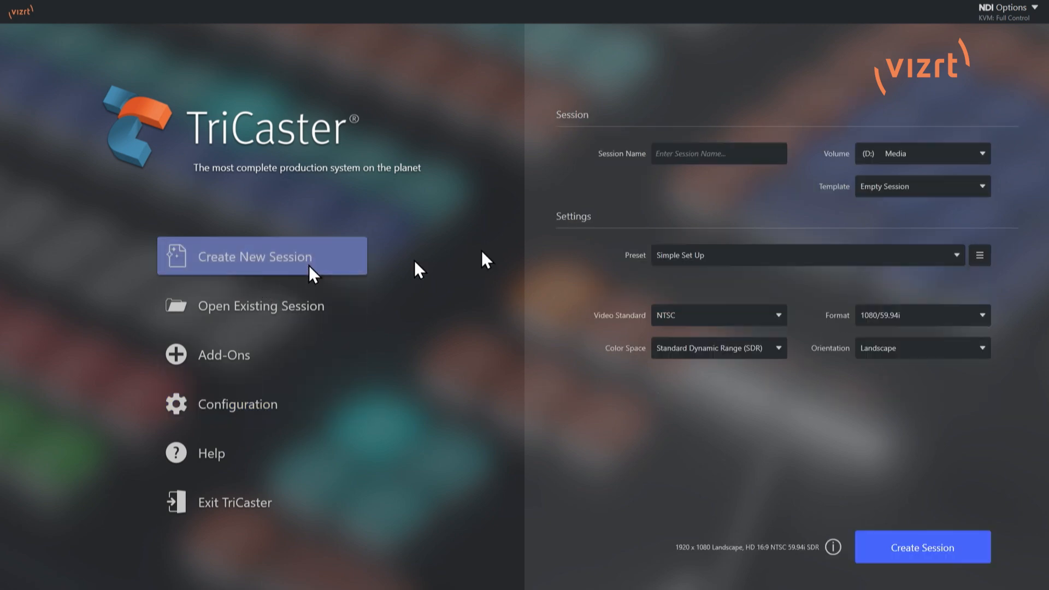
pyautogui.click(669, 155)
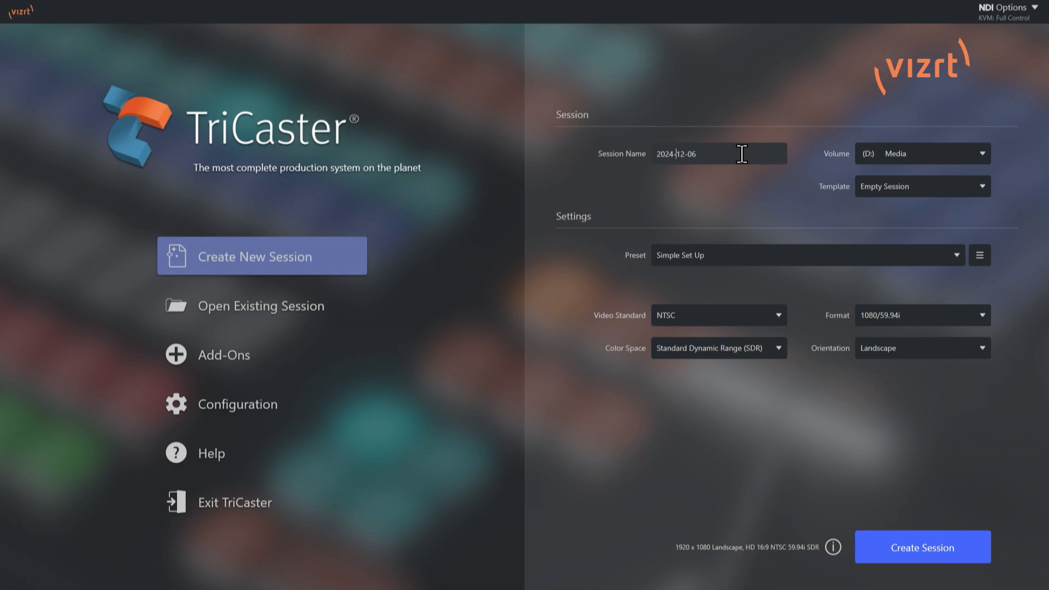
pyautogui.moveTo(742, 154); pyautogui.dragTo(601, 169)
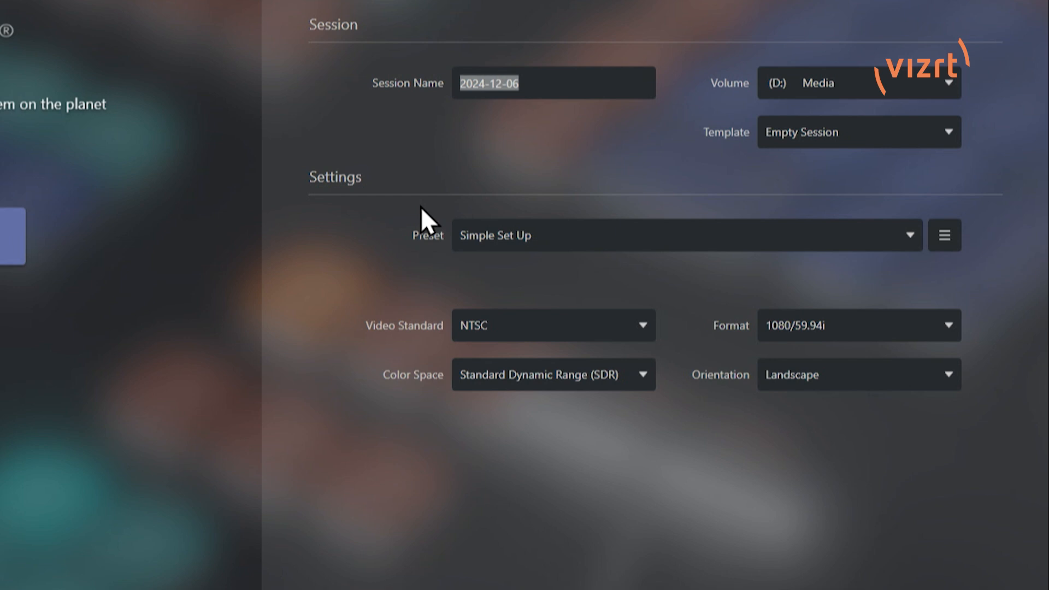
pyautogui.write('S')
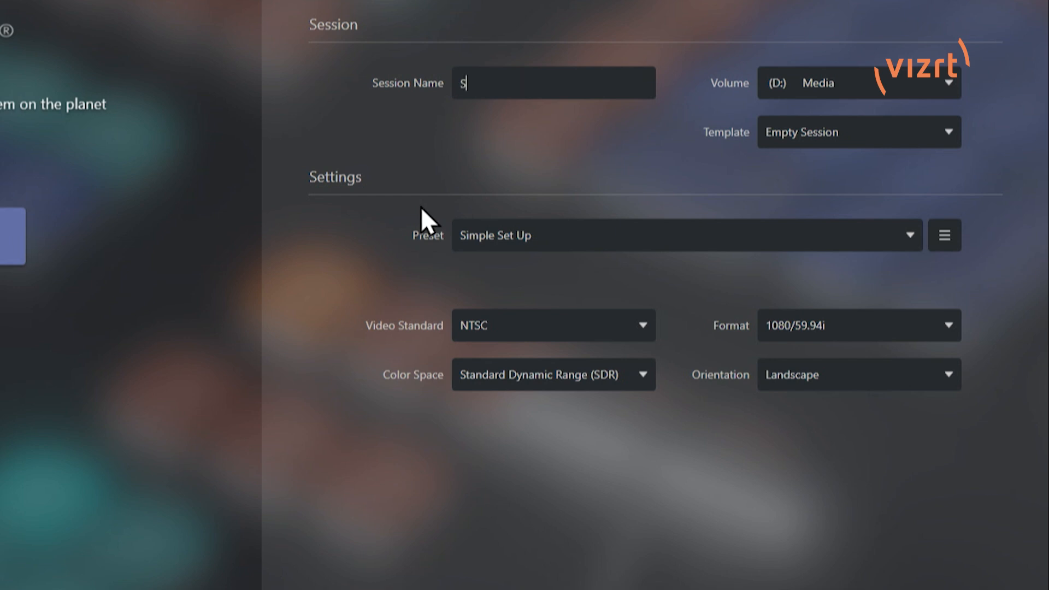
pyautogui.write('ession 4In 4Out')
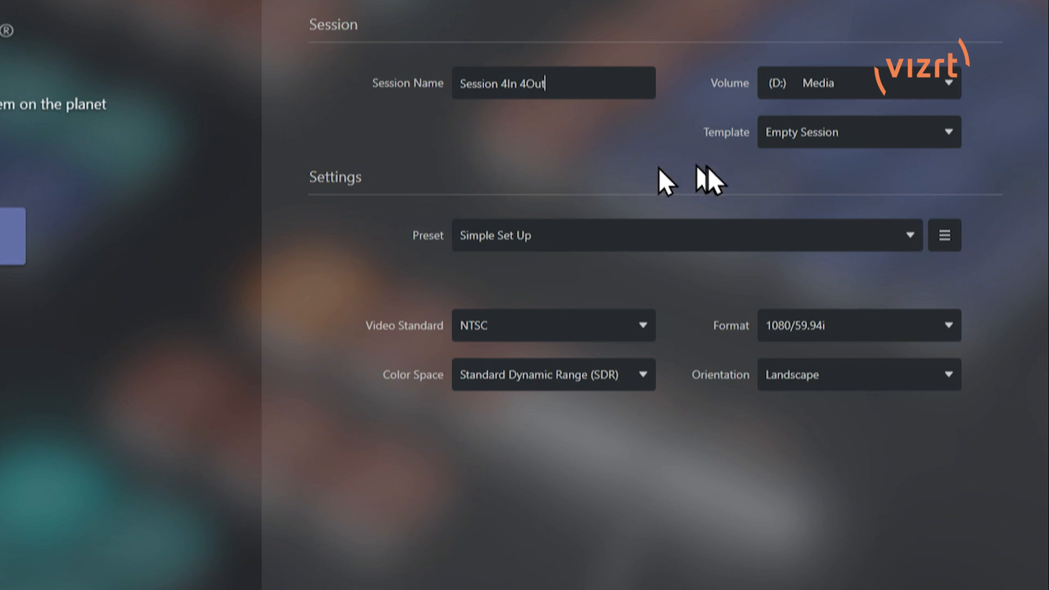
# Step: Choose Tutorial Session as the template for the new session and create it
pyautogui.click(892, 129)
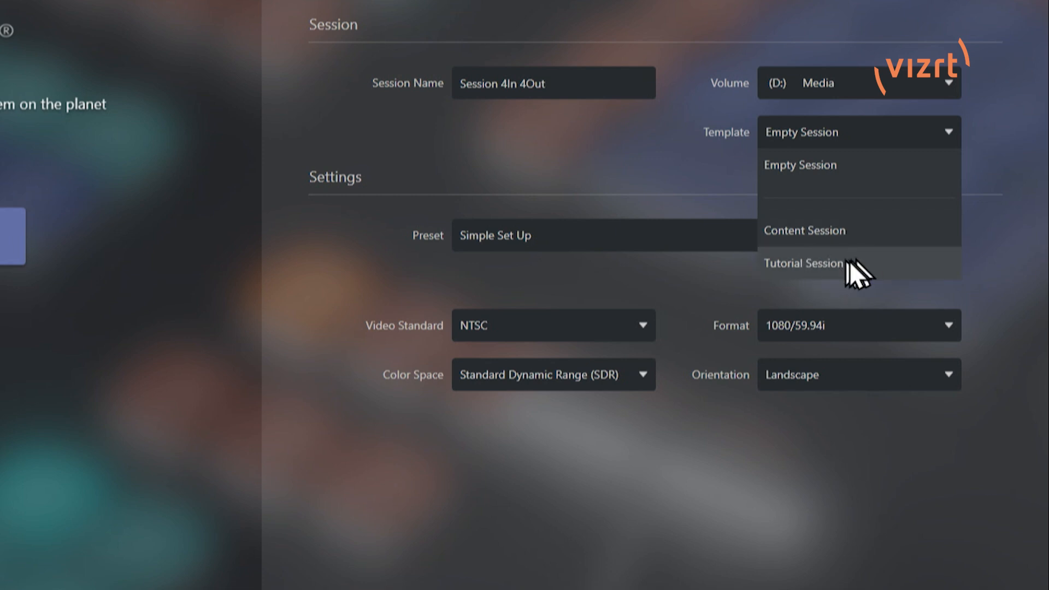
pyautogui.click(878, 260)
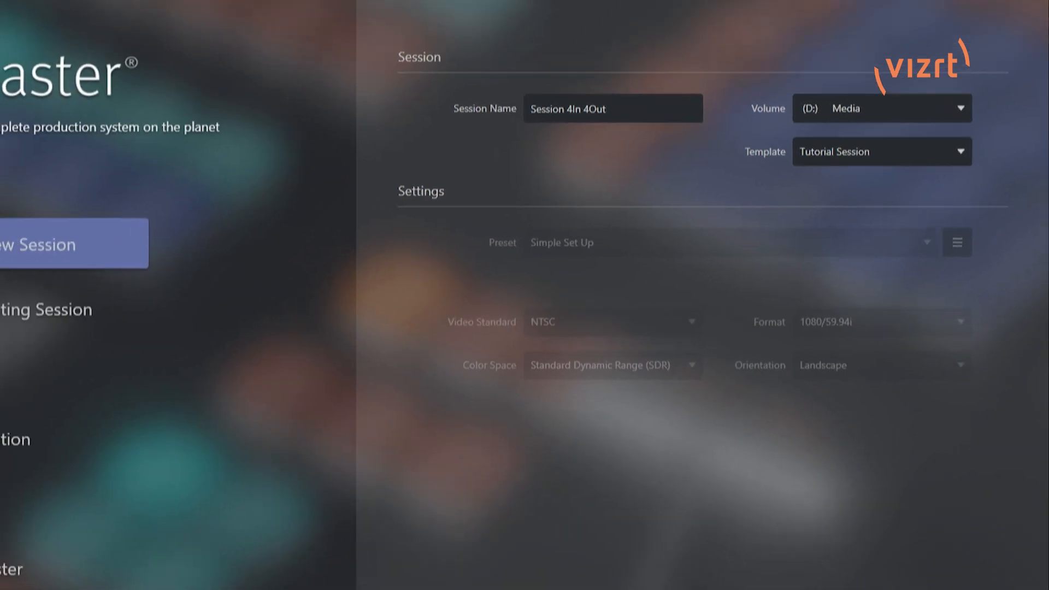
pyautogui.click(933, 541)
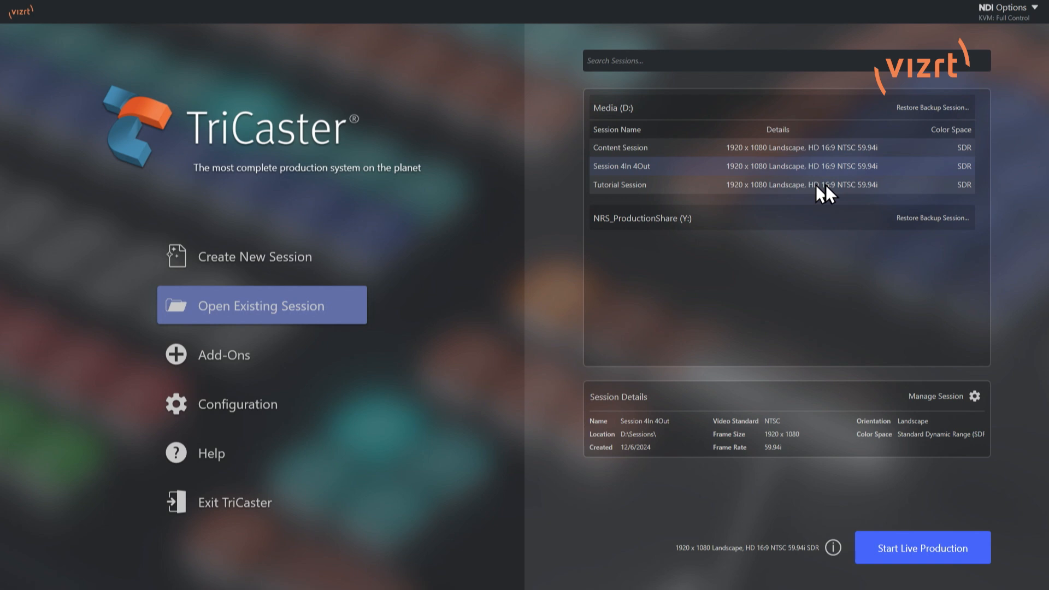
# Step: Start live production of Session 4In 4Out, keeping the hardware SDI mapping, and check the connector layout in its setup
pyautogui.click(888, 169)
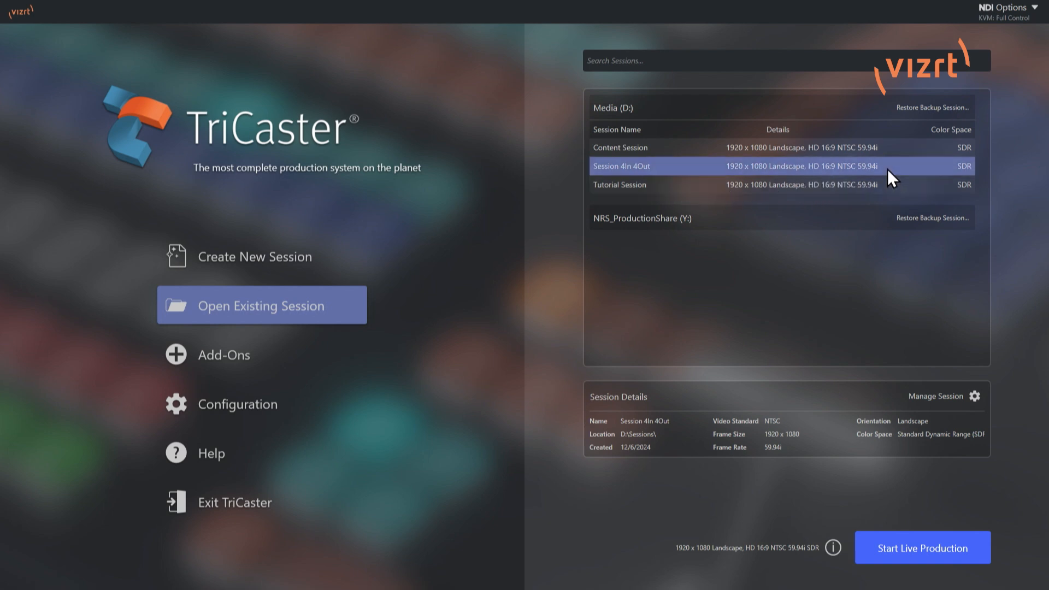
pyautogui.click(936, 550)
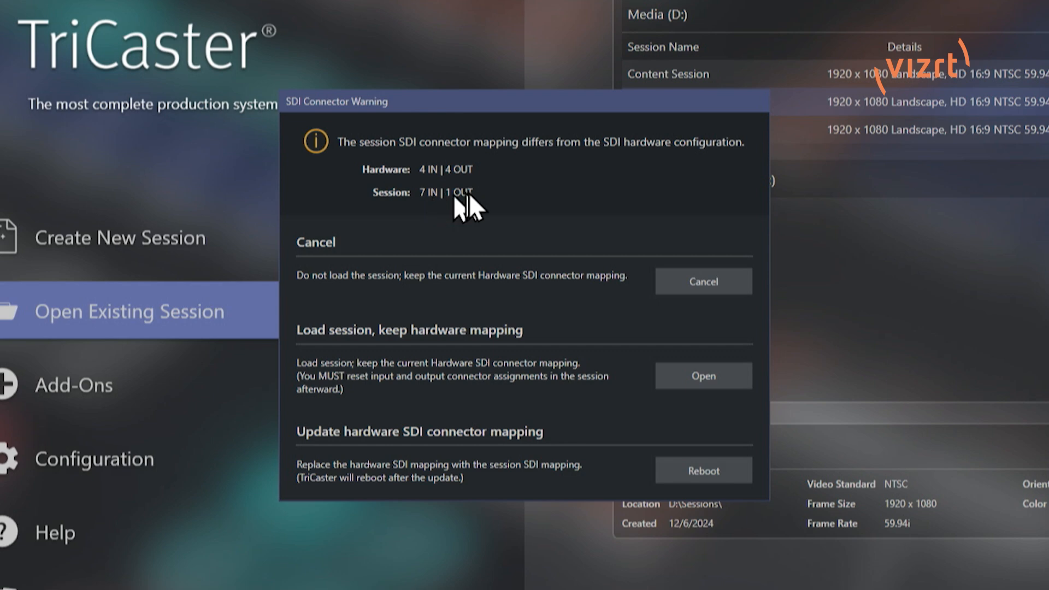
pyautogui.click(722, 373)
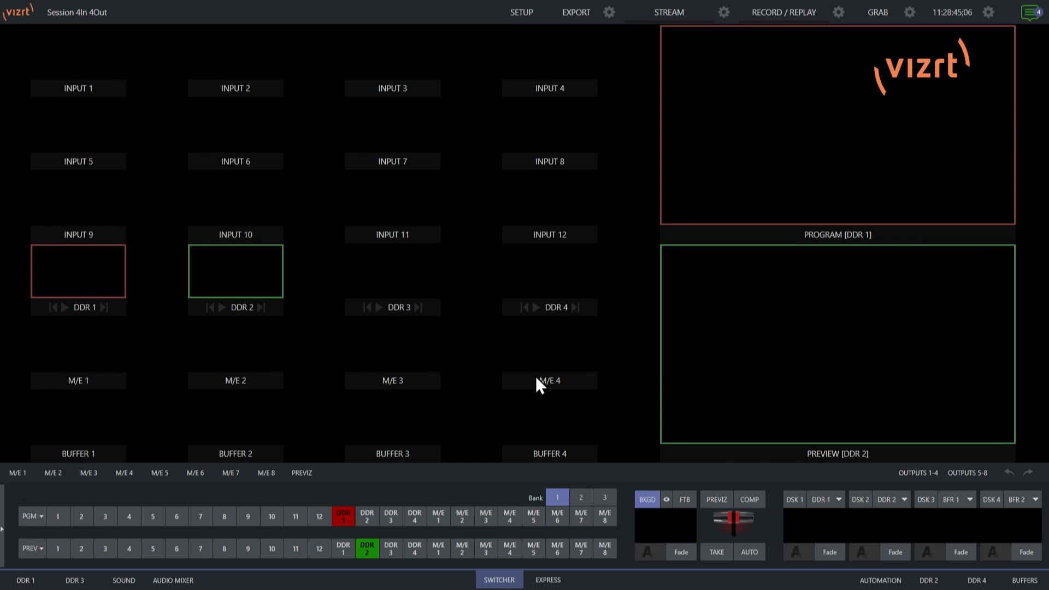
pyautogui.click(522, 16)
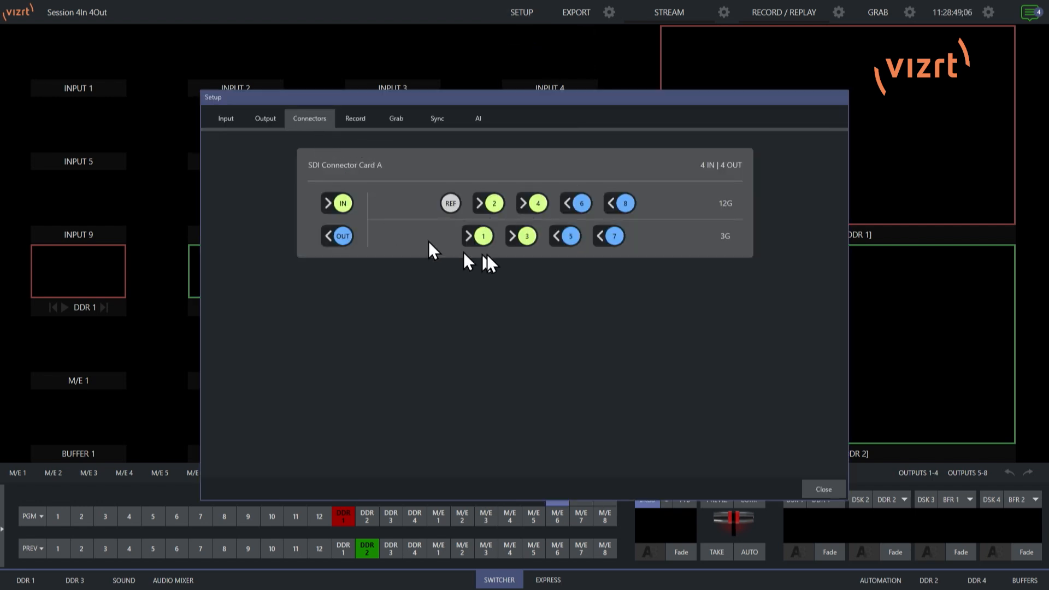